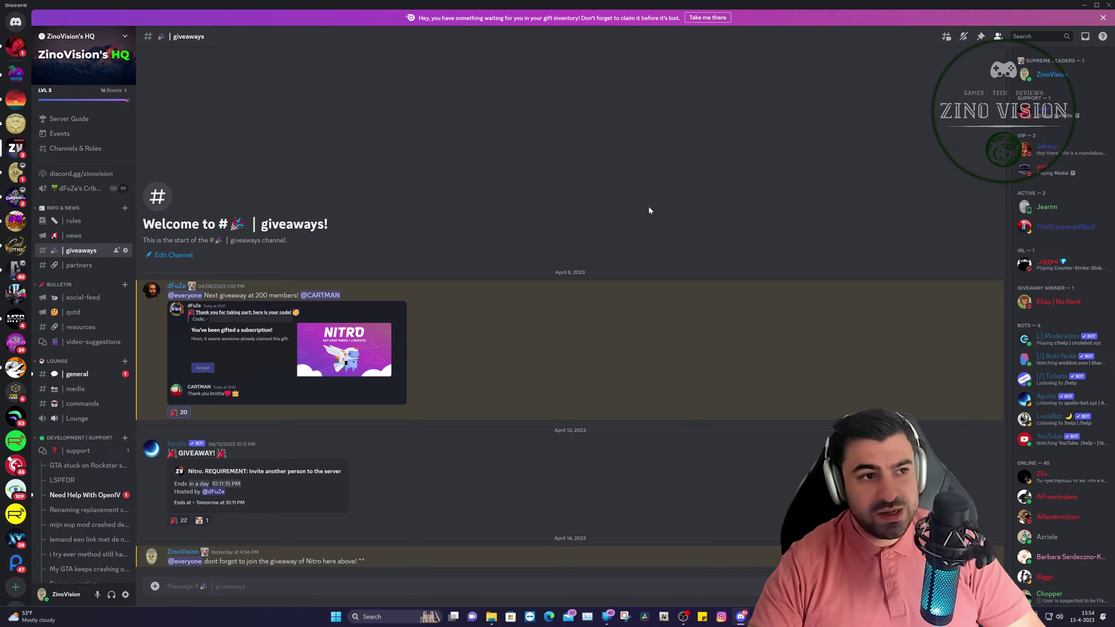
scroll(113, 372, down, 3)
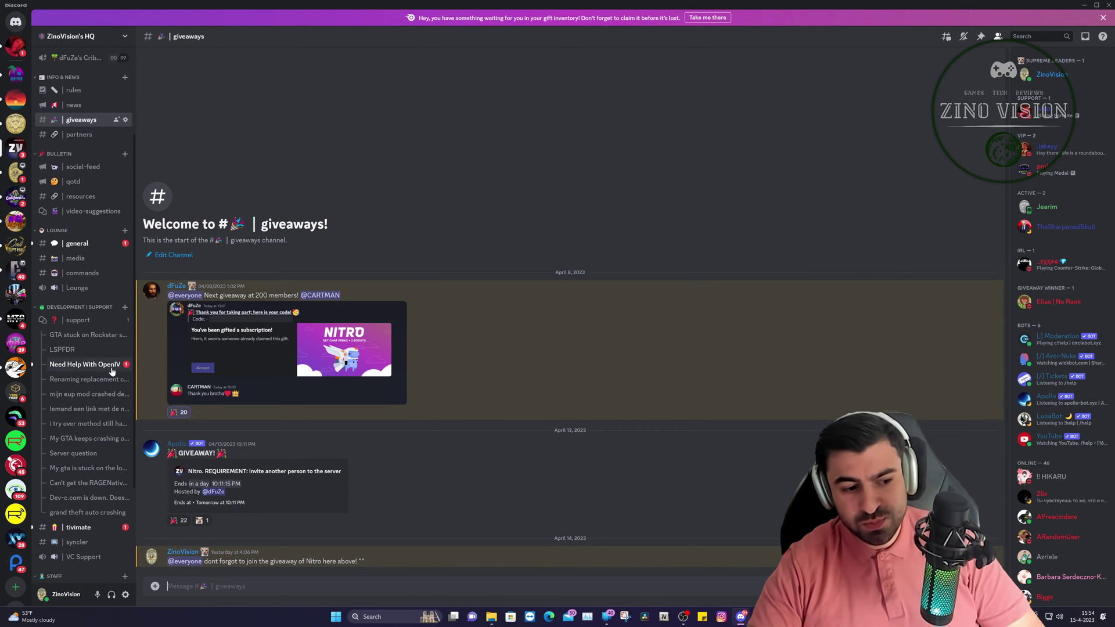
click(76, 320)
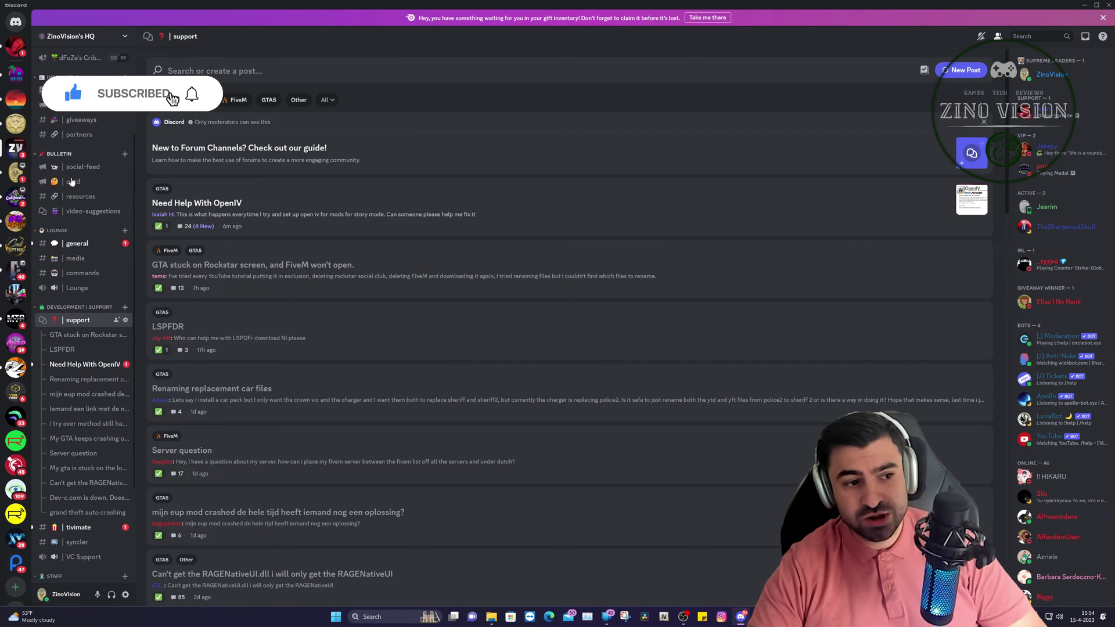
scroll(73, 185, up, 3)
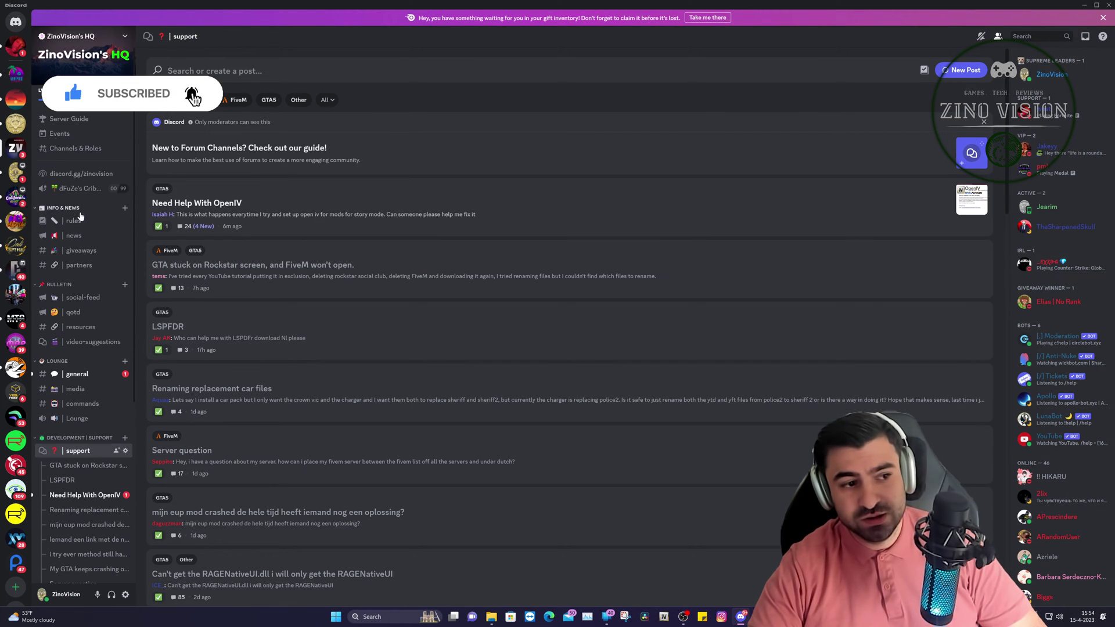
click(82, 250)
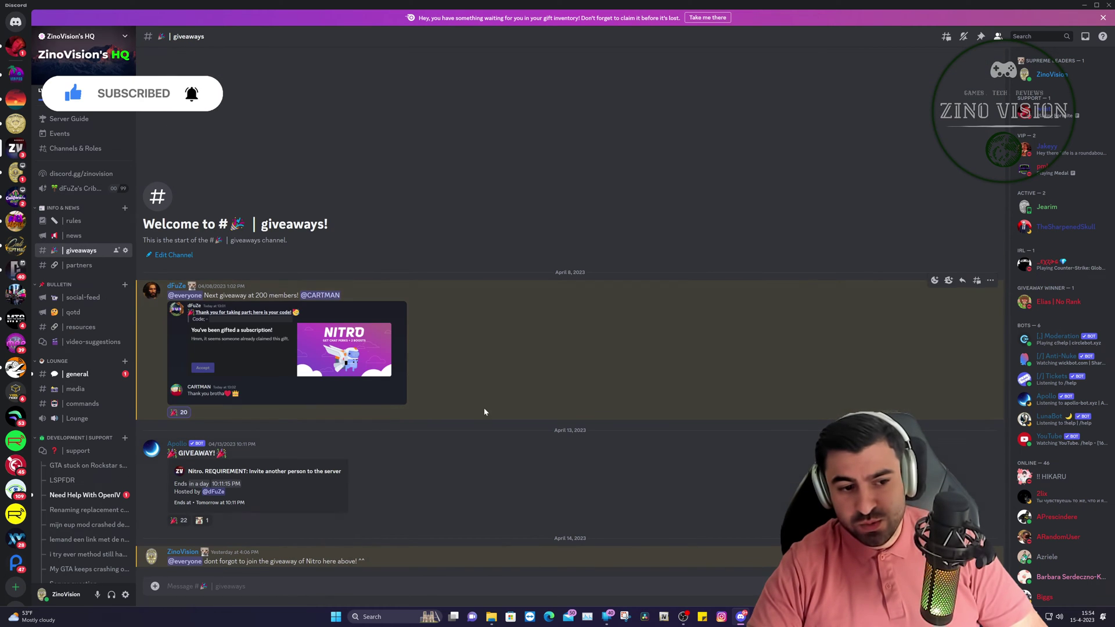
mouse_move(287, 348)
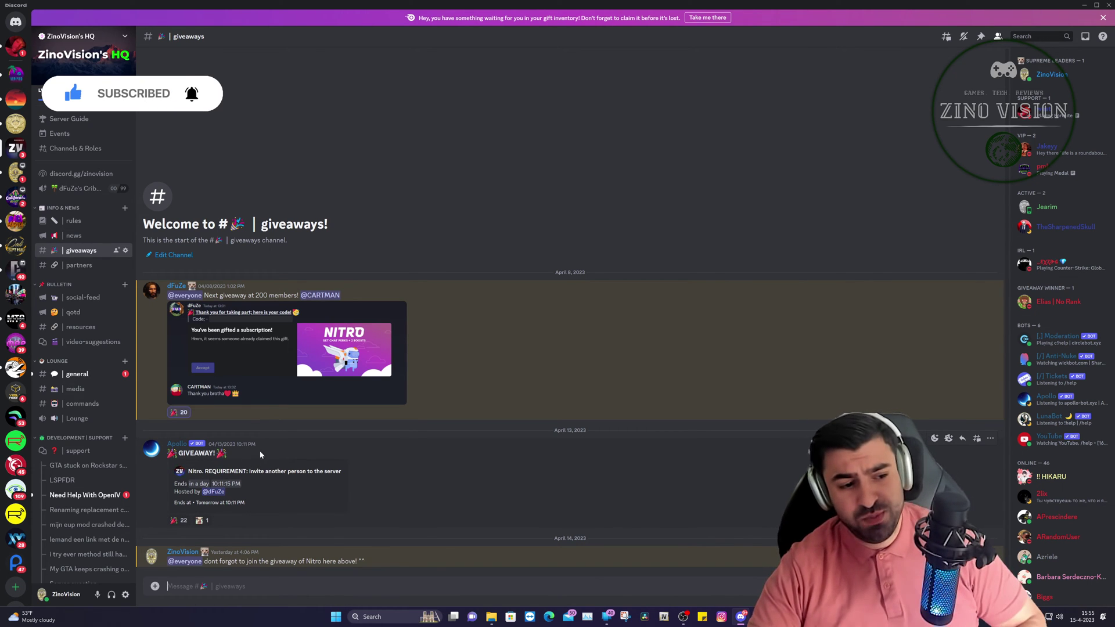
mouse_move(250, 414)
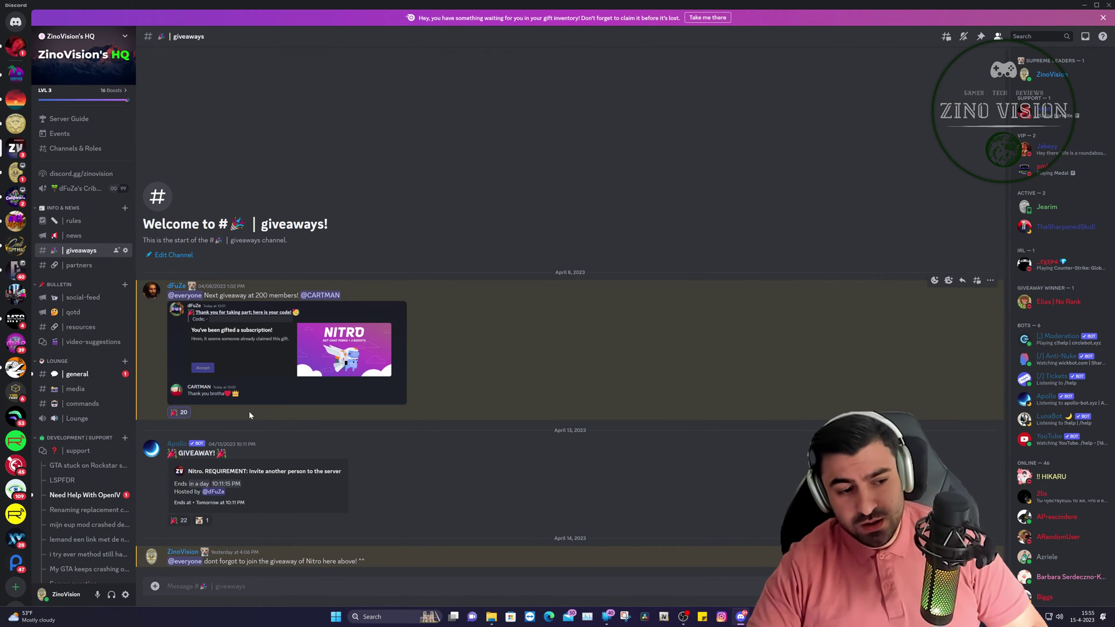
Step: Copy the OpenIV Offline link from Discord's #resources channel
click(76, 328)
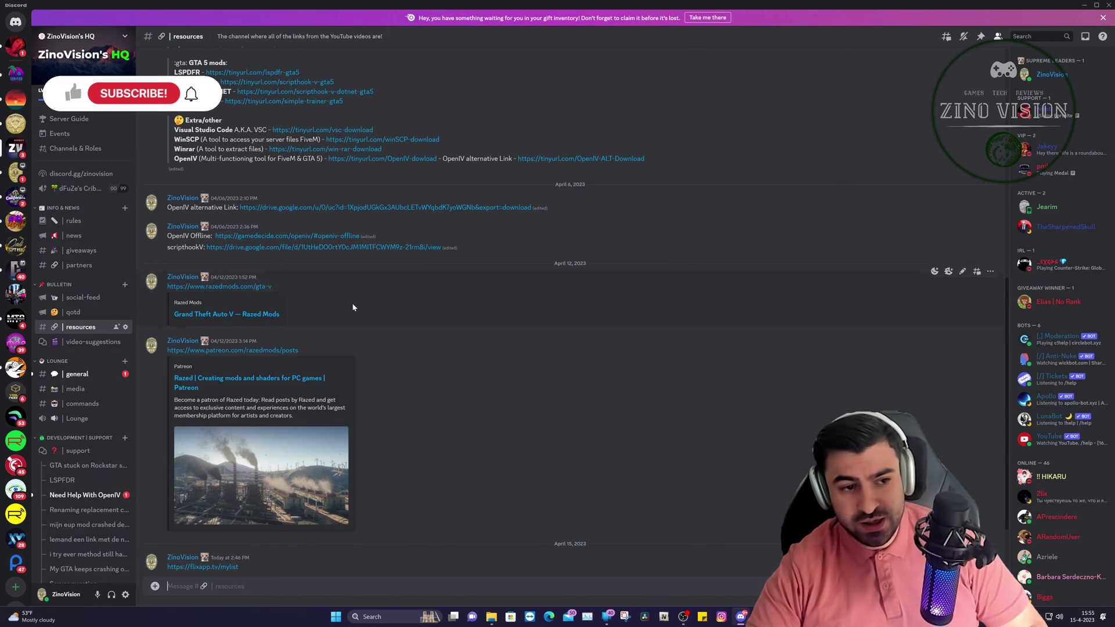
right_click(298, 236)
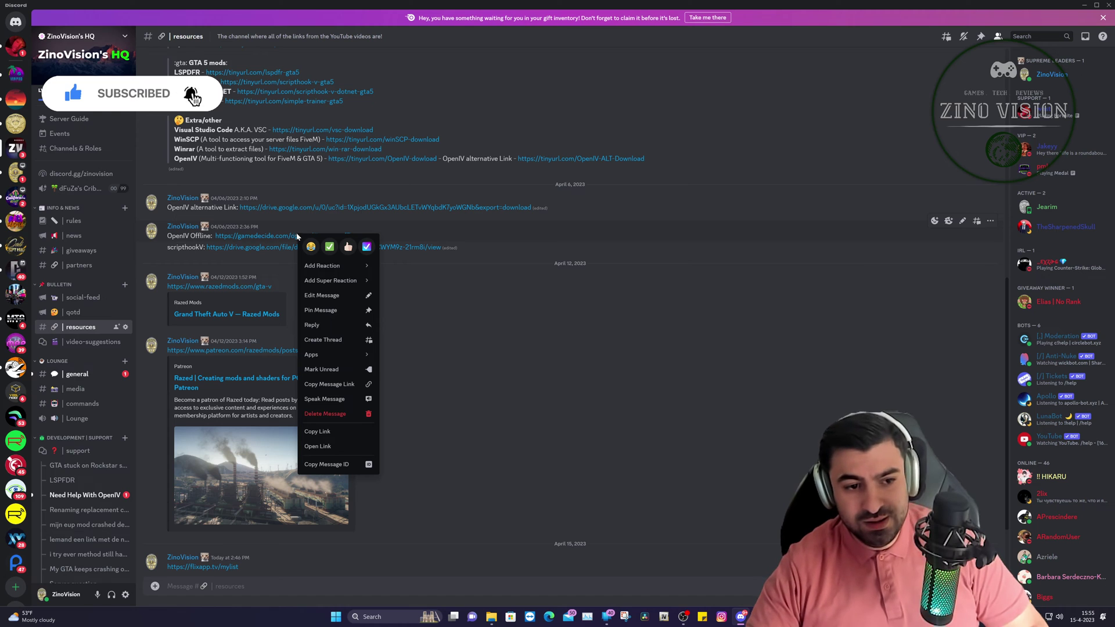
click(335, 431)
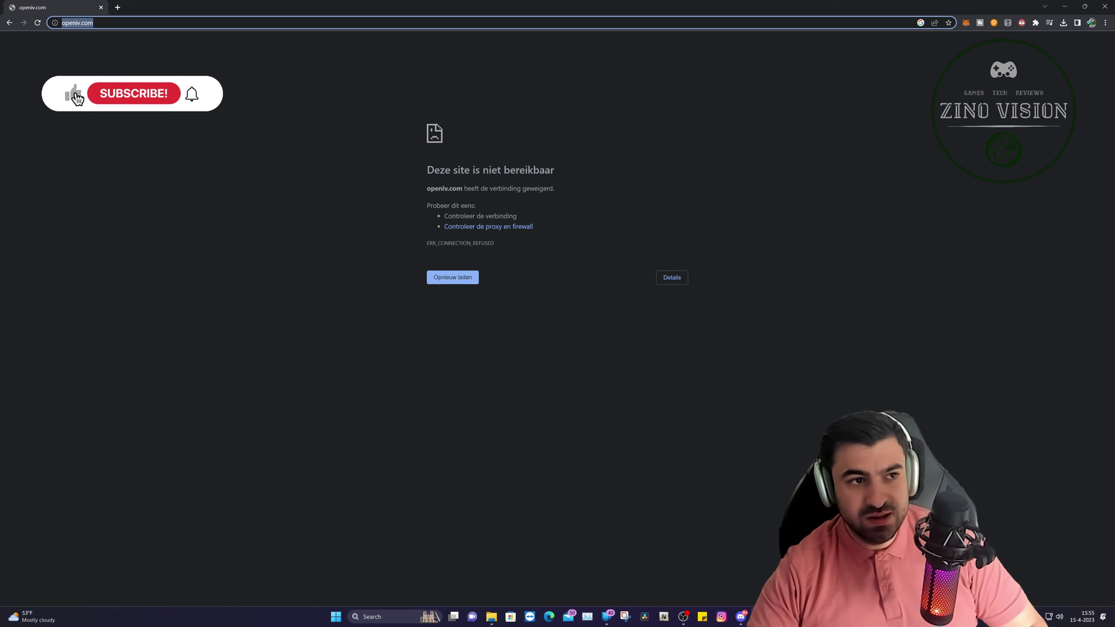
Step: Load the pasted link and download OpenIVSetup.rar from MediaFire, closing the pop-up ad tab
text(gamedecide.com/openiv/#openiv-offline)
key(Return)
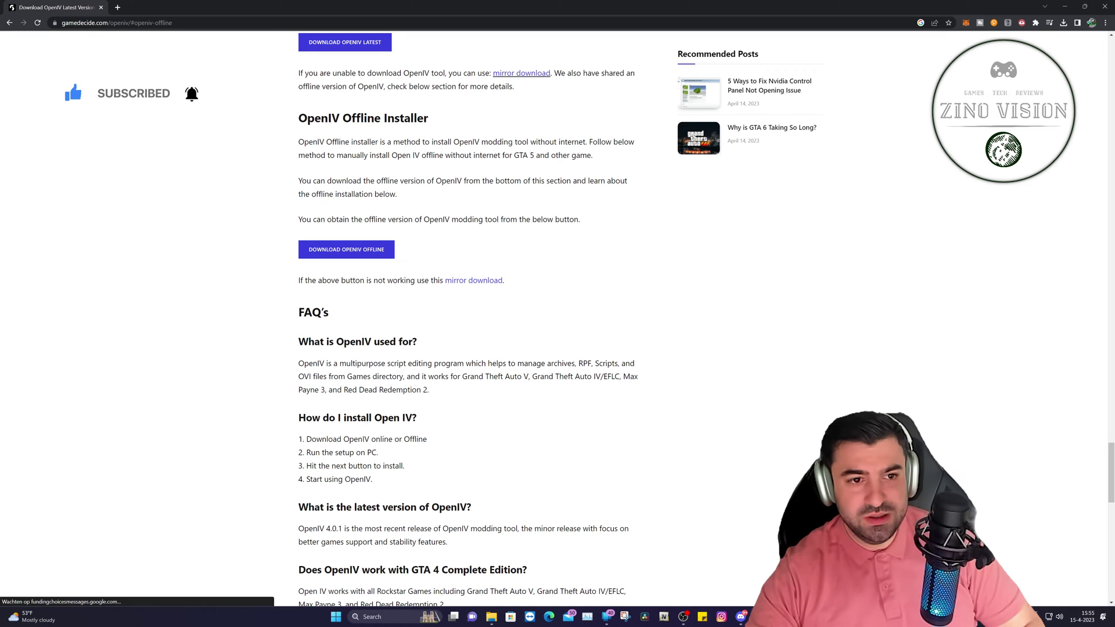
click(379, 254)
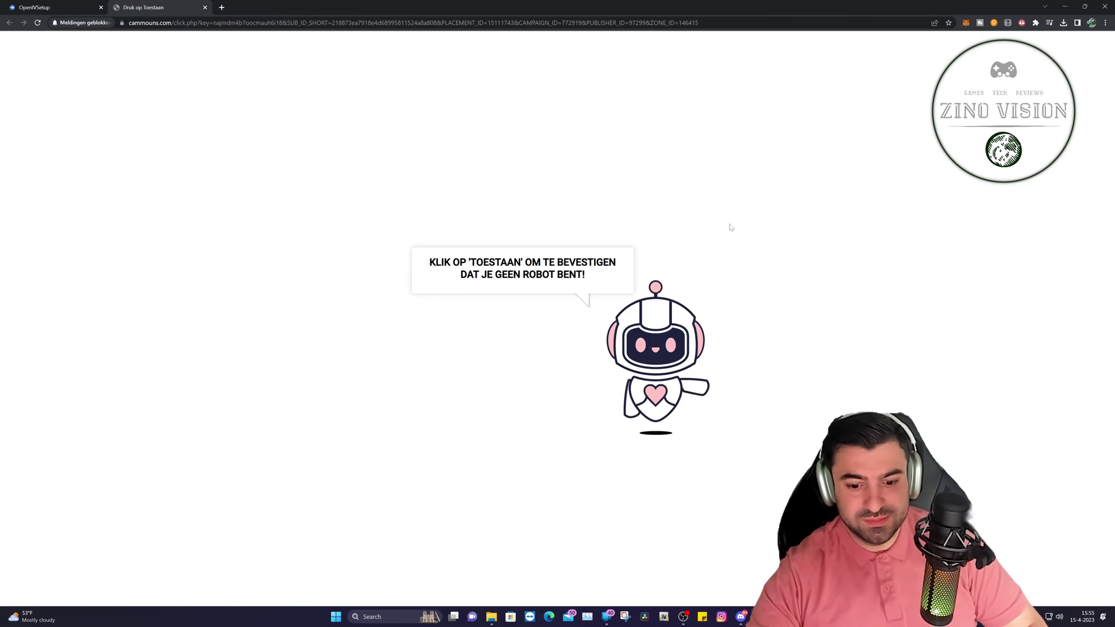
key(ctrl+w)
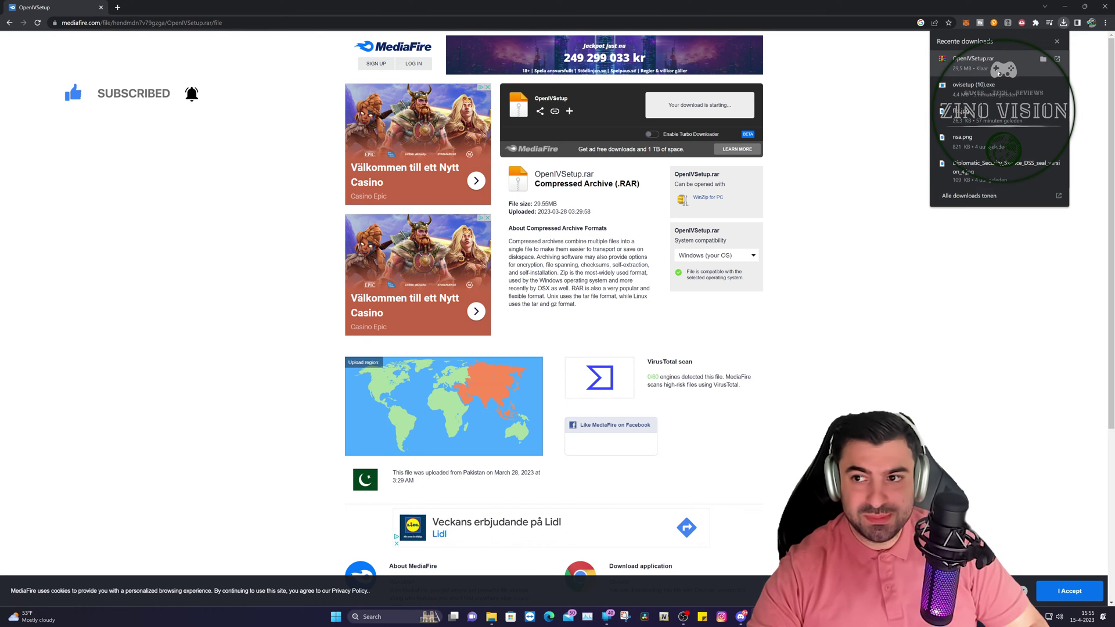
Step: Extract OpenIVSetup.rar to OpenIVSetup\ in Downloads, replacing the existing setup file
click(1043, 58)
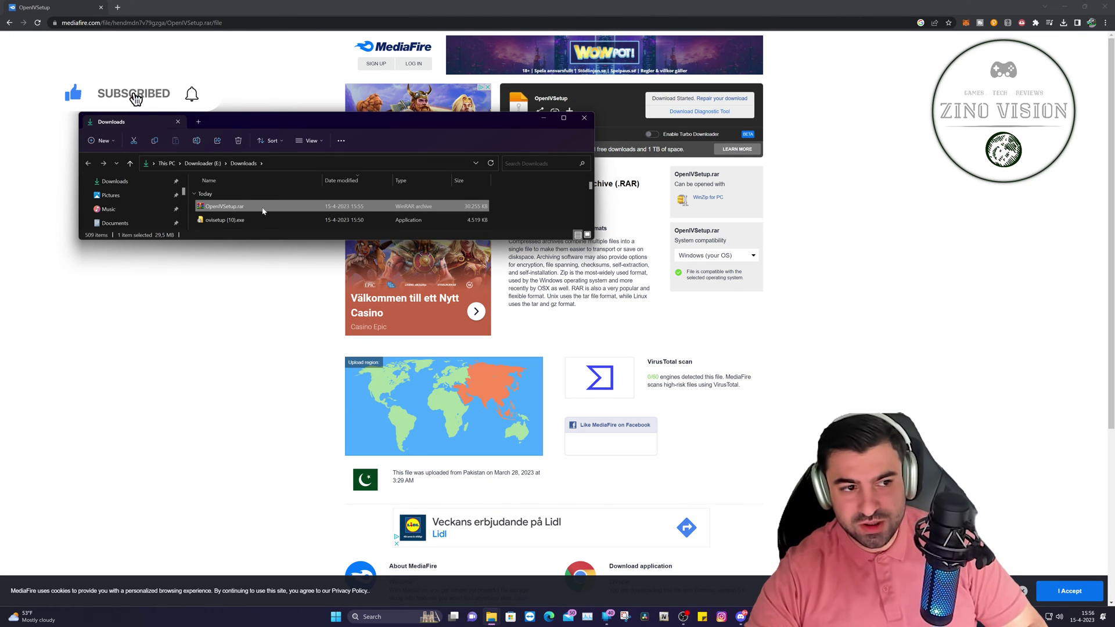
right_click(238, 207)
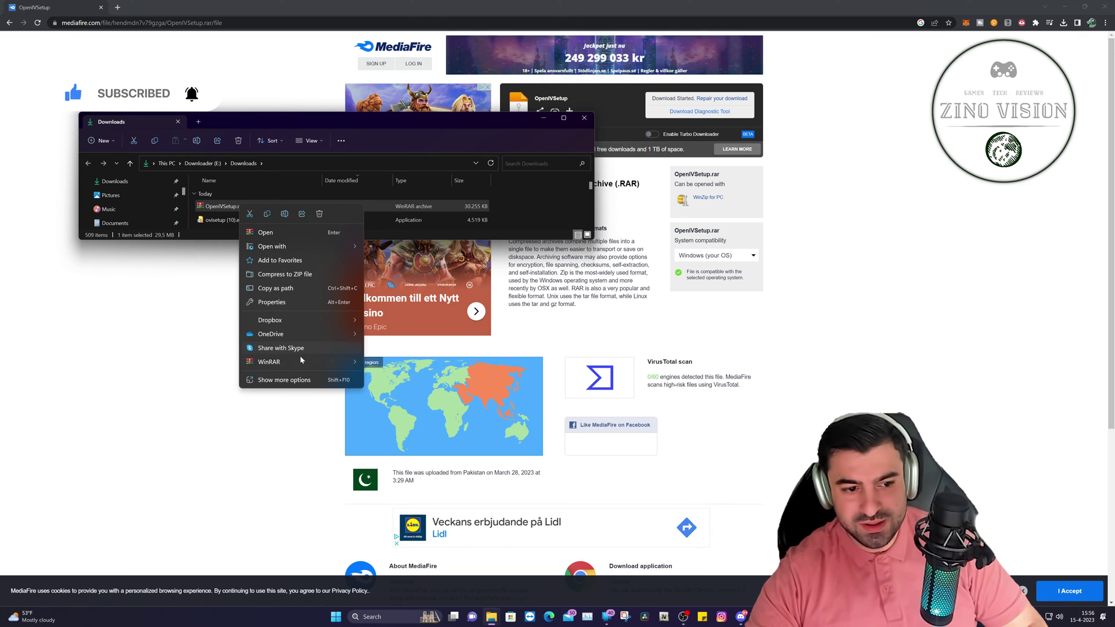
click(425, 391)
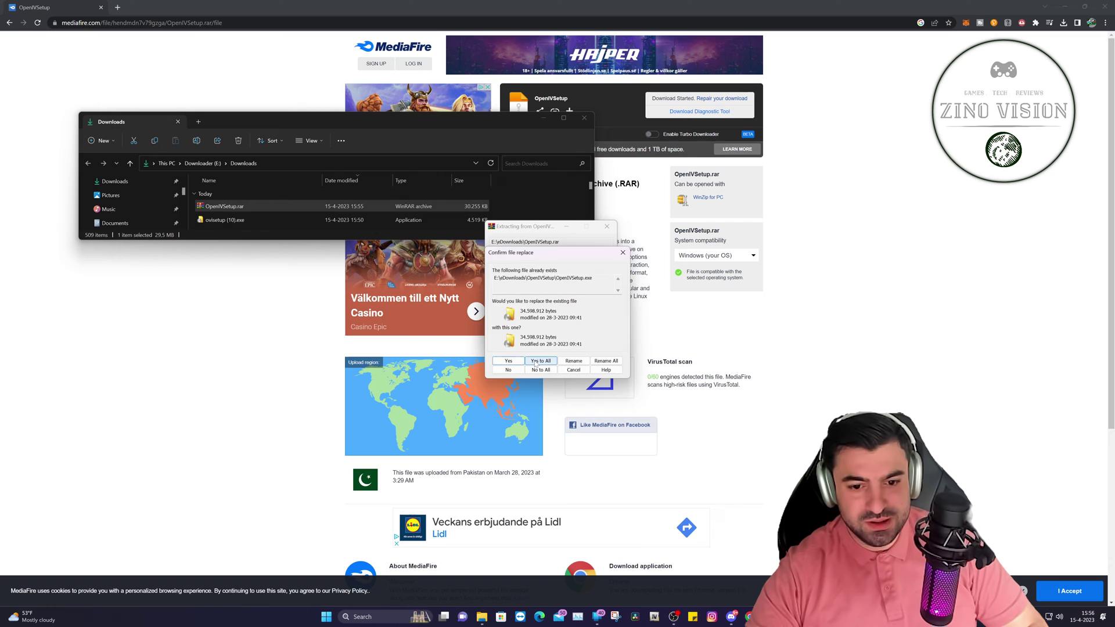
click(508, 361)
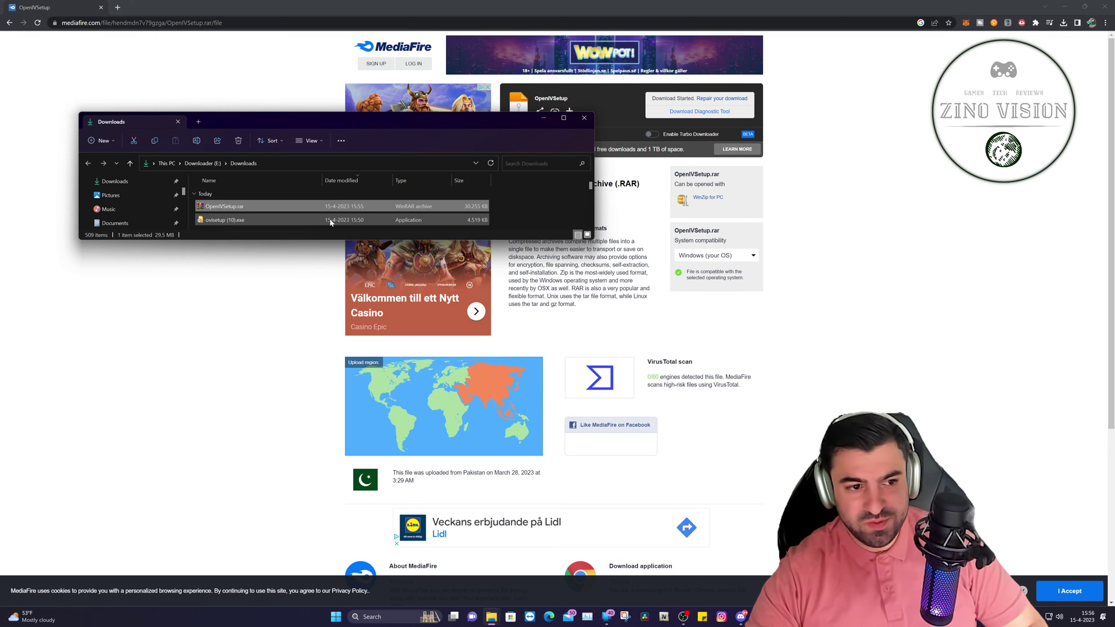
Step: Select the extracted OpenIVSetup folder in Downloads without renaming it
scroll(330, 222, down, 1)
scroll(305, 222, up, 1)
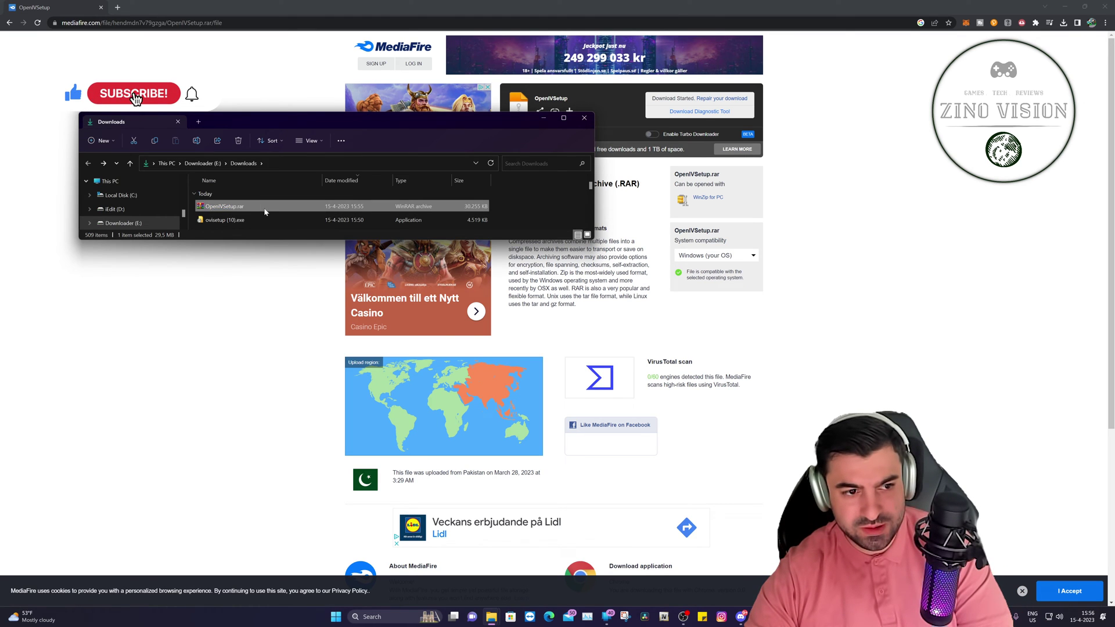
key(F2)
text(o)
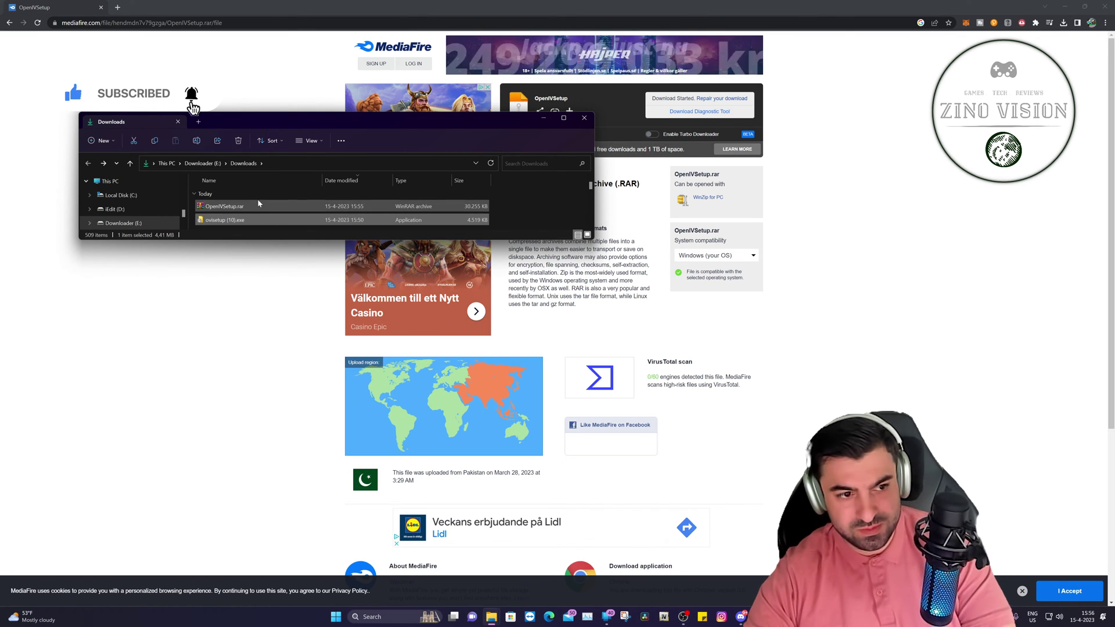
key(Escape)
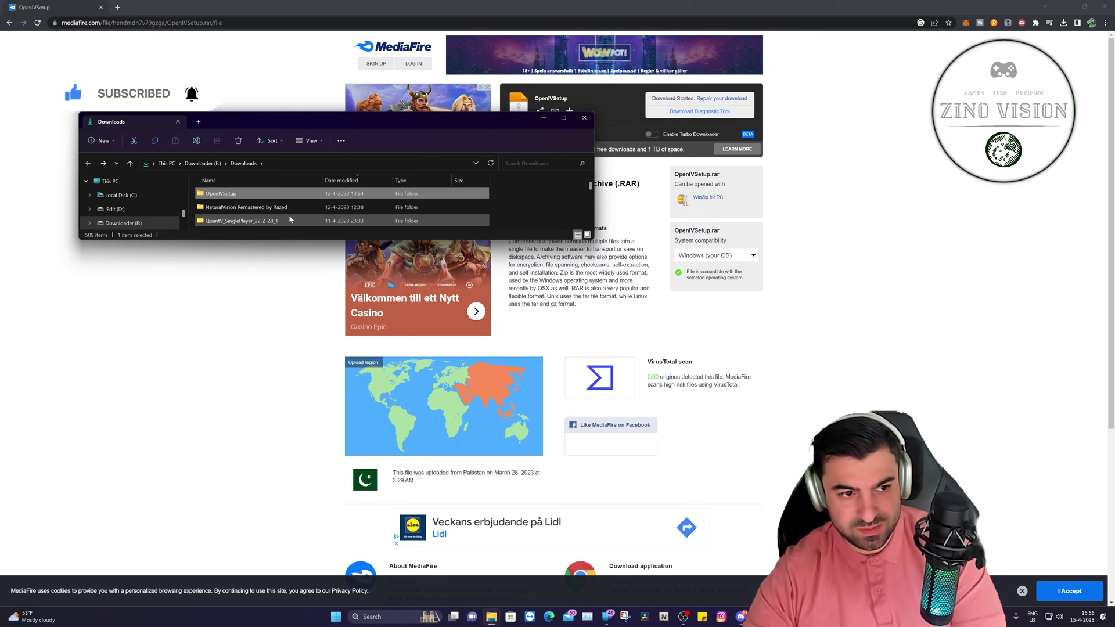
Step: Launch the OpenIV setup from the OpenIVSetup folder with English as the language
double_click(290, 207)
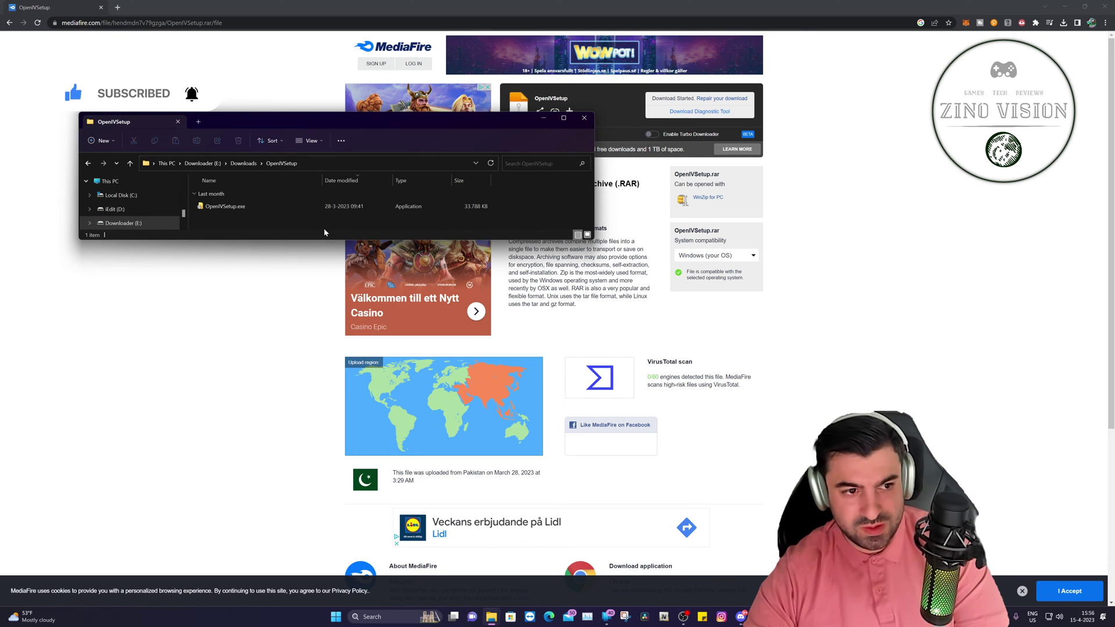
double_click(230, 208)
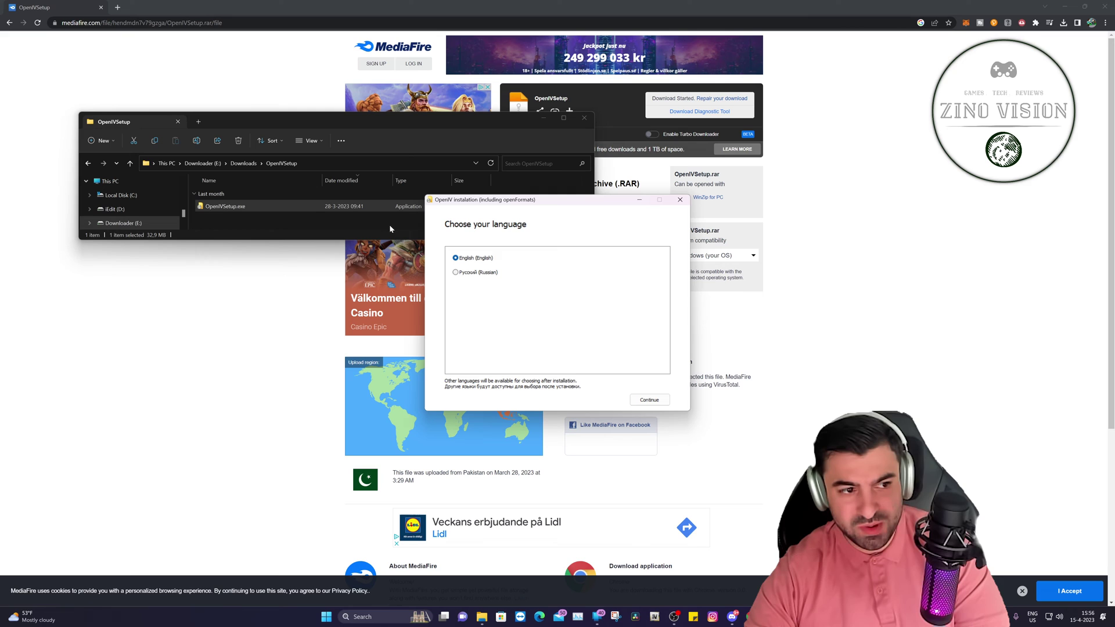
click(651, 400)
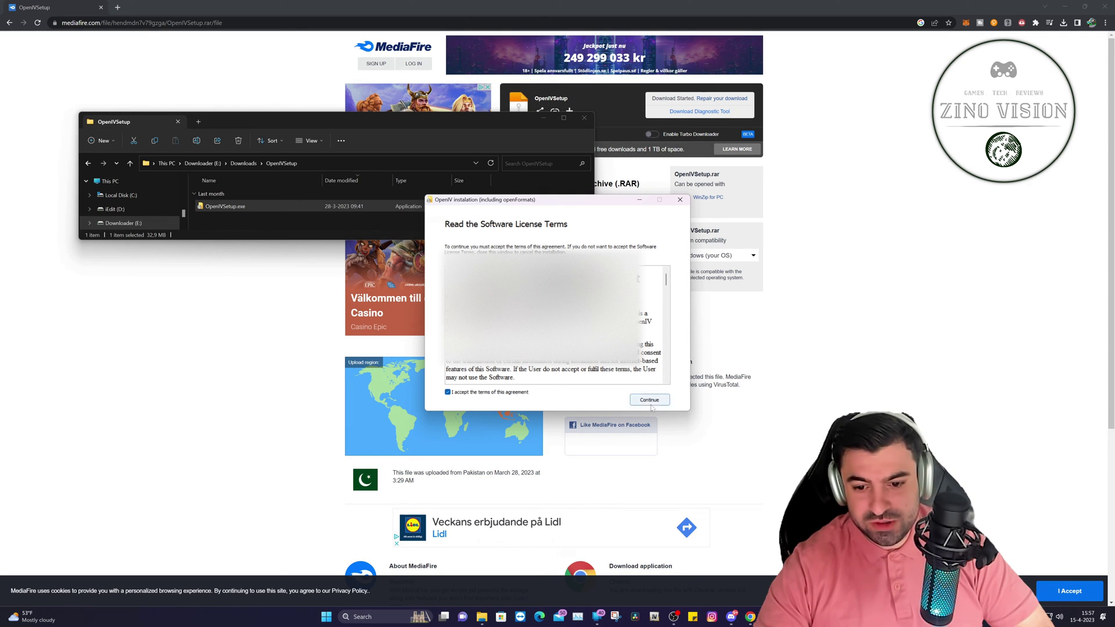
Step: Accept the license, install OpenIV 4.0, and close the installer and Downloads window
click(651, 405)
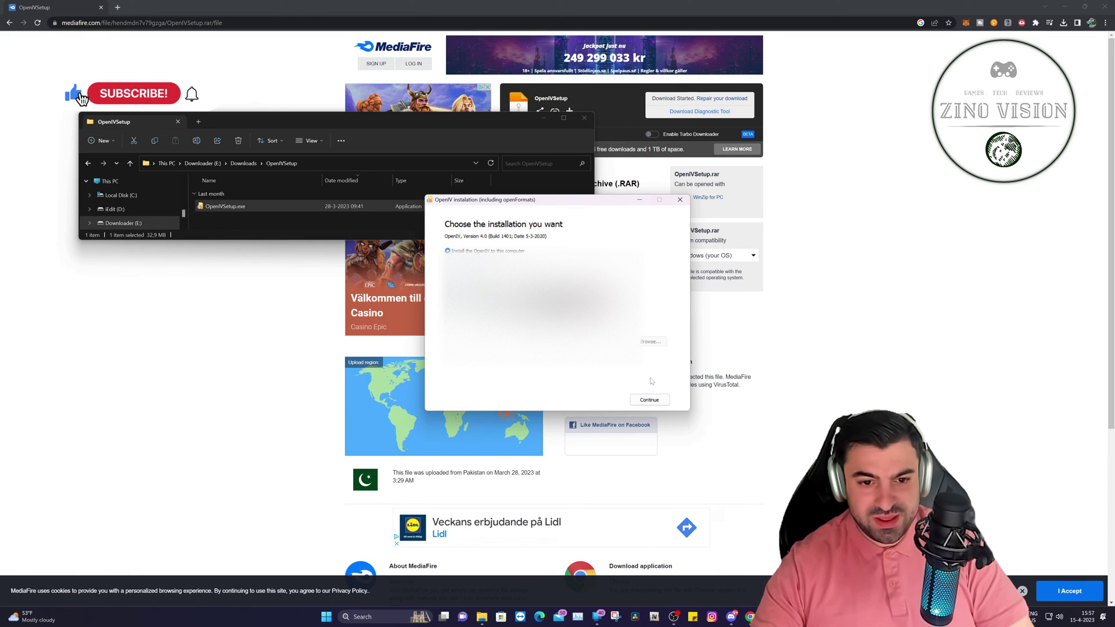
click(640, 401)
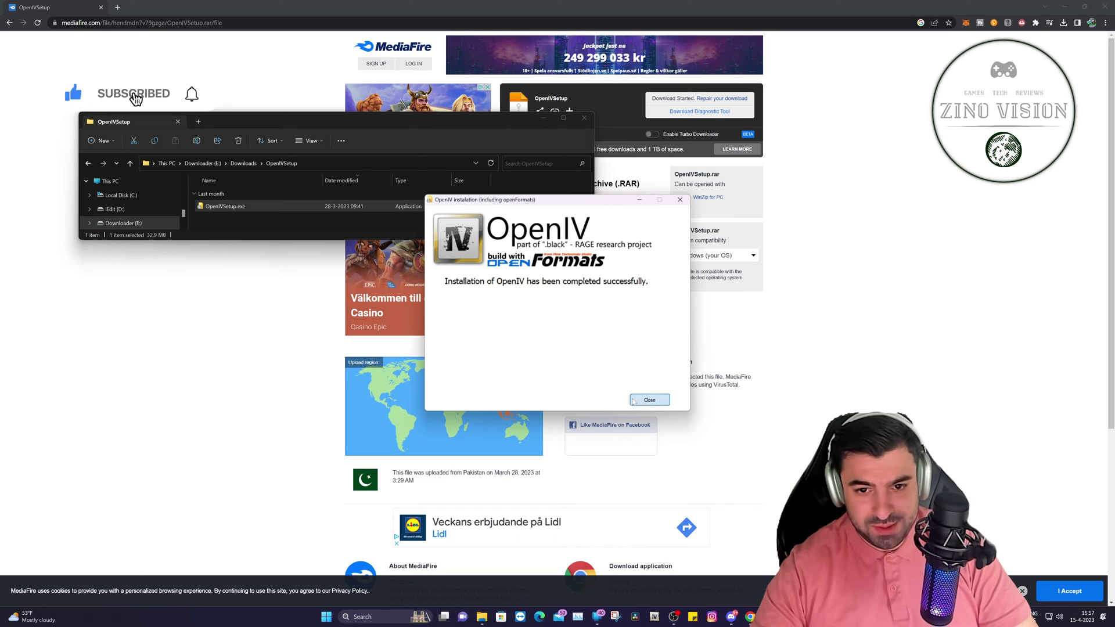
click(634, 401)
click(584, 119)
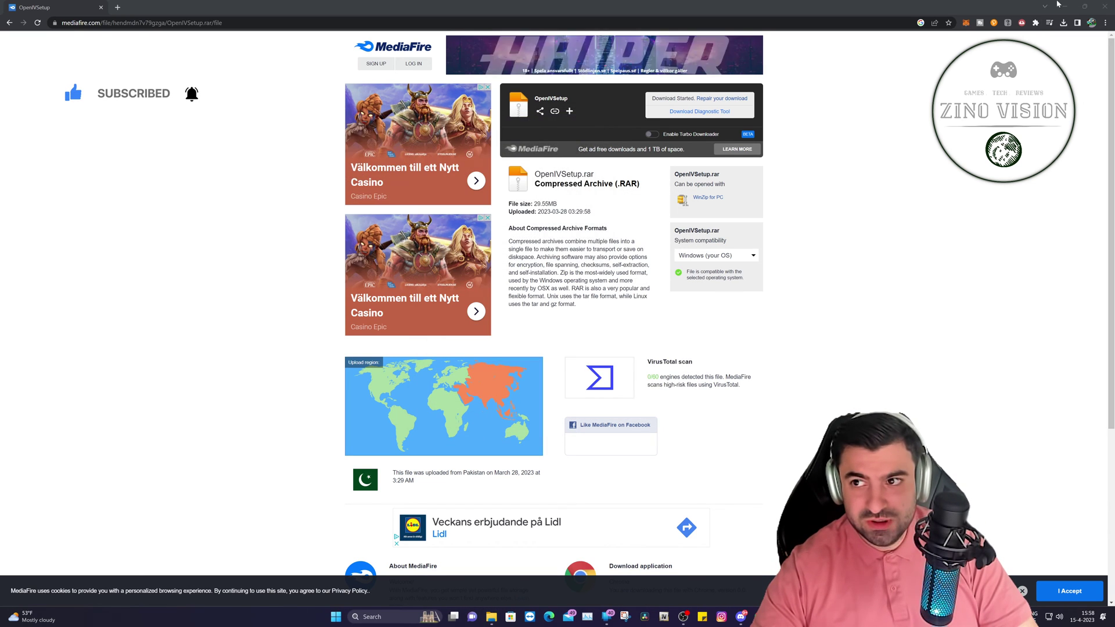
Step: Run the OpenIV search result as administrator
click(1065, 7)
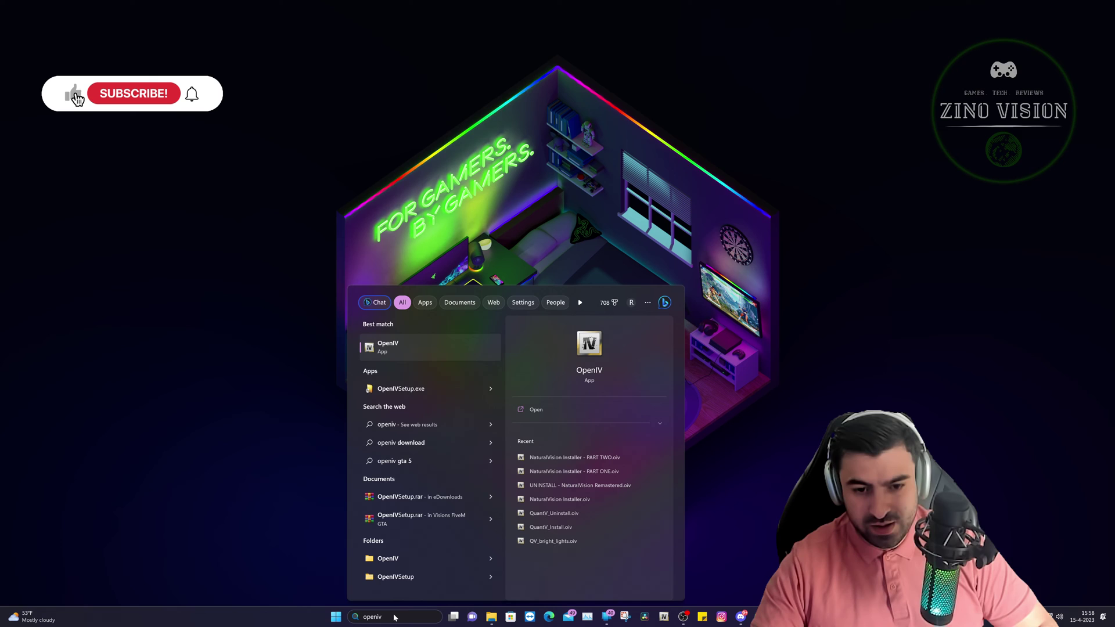
right_click(418, 350)
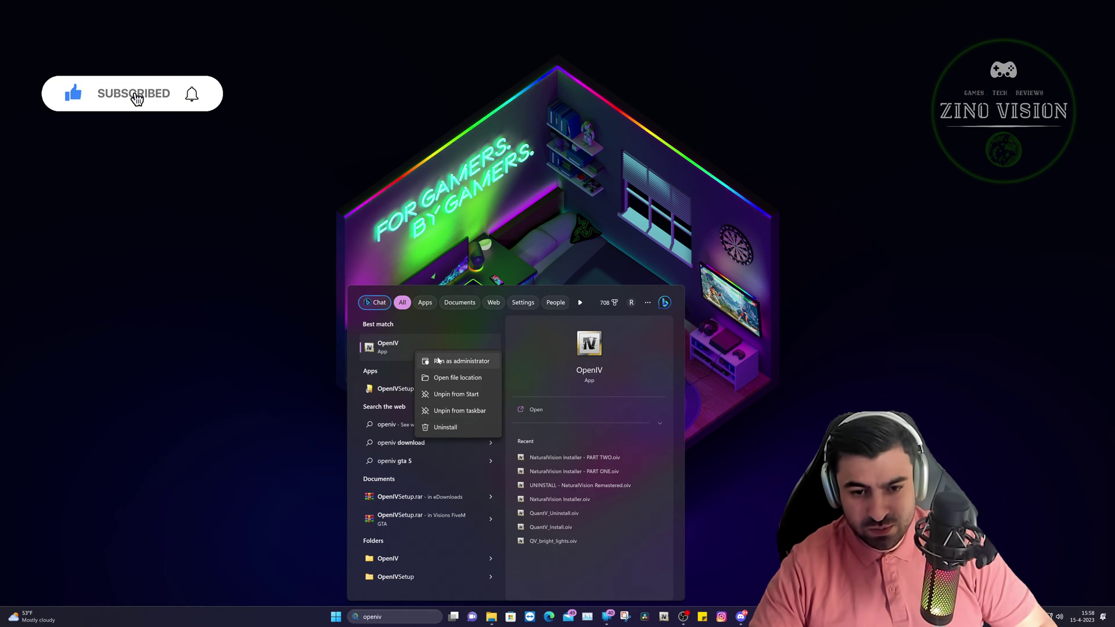
click(438, 361)
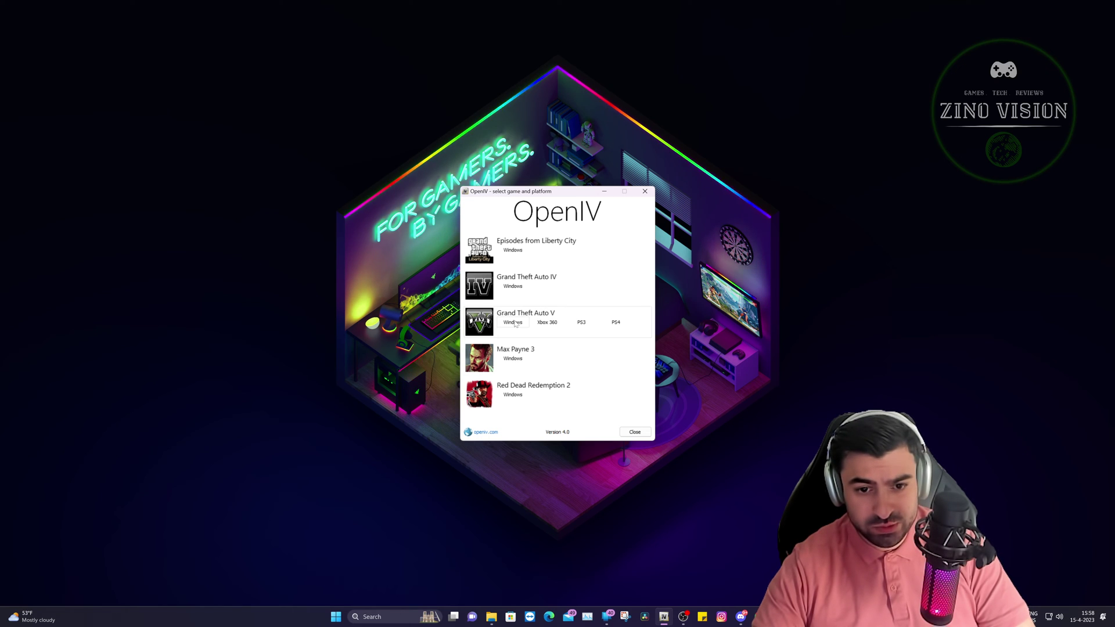
Step: Open GTA V for Windows from F:\Games\Grand Theft Auto V\, continuing past the Backups page
click(513, 323)
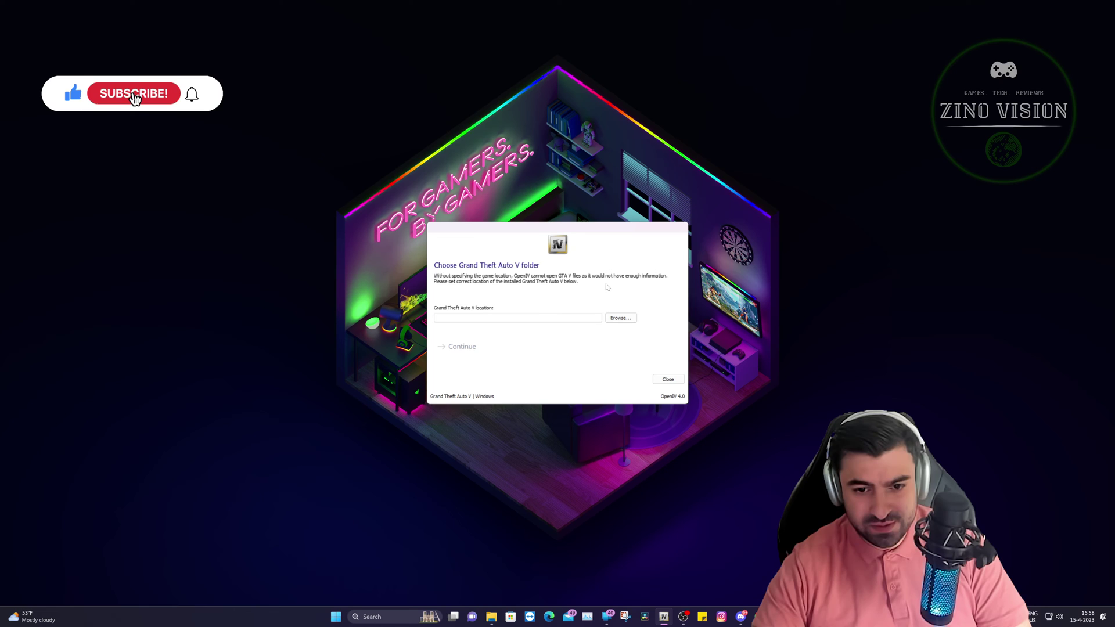
click(620, 318)
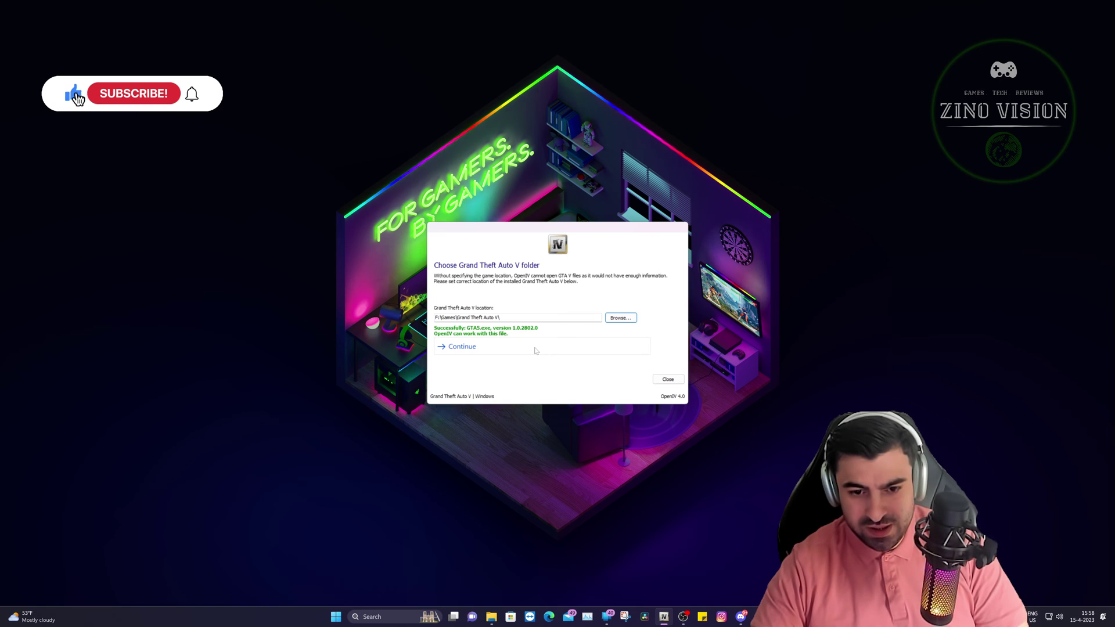
click(535, 347)
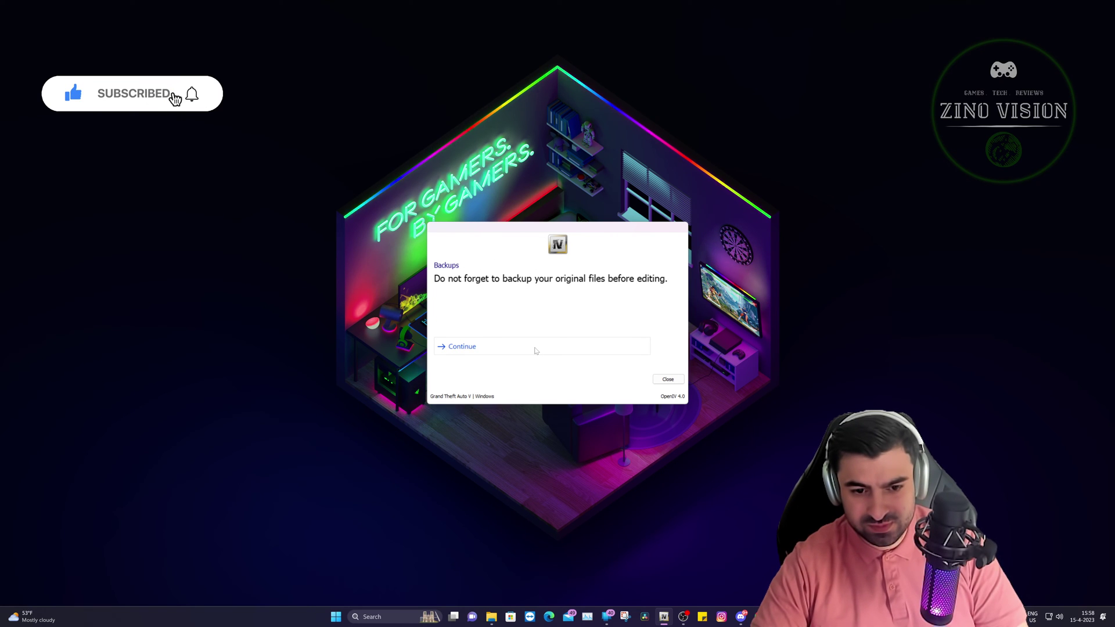
click(535, 350)
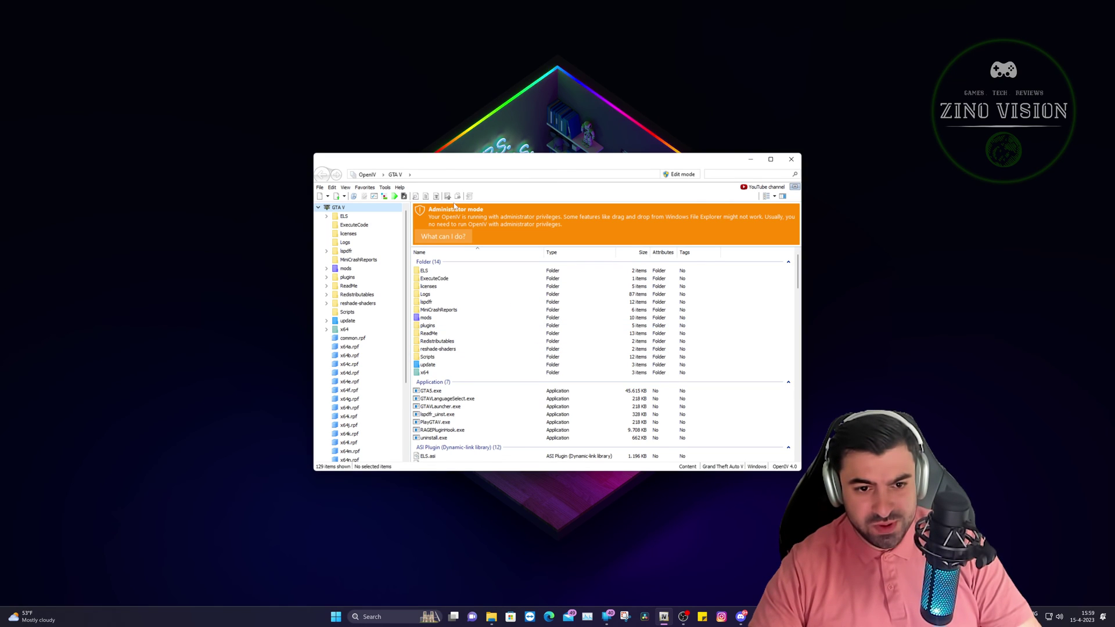
Step: Set write permissions on the GTA V folder via the Administrator mode banner, then close OpenIV
click(445, 235)
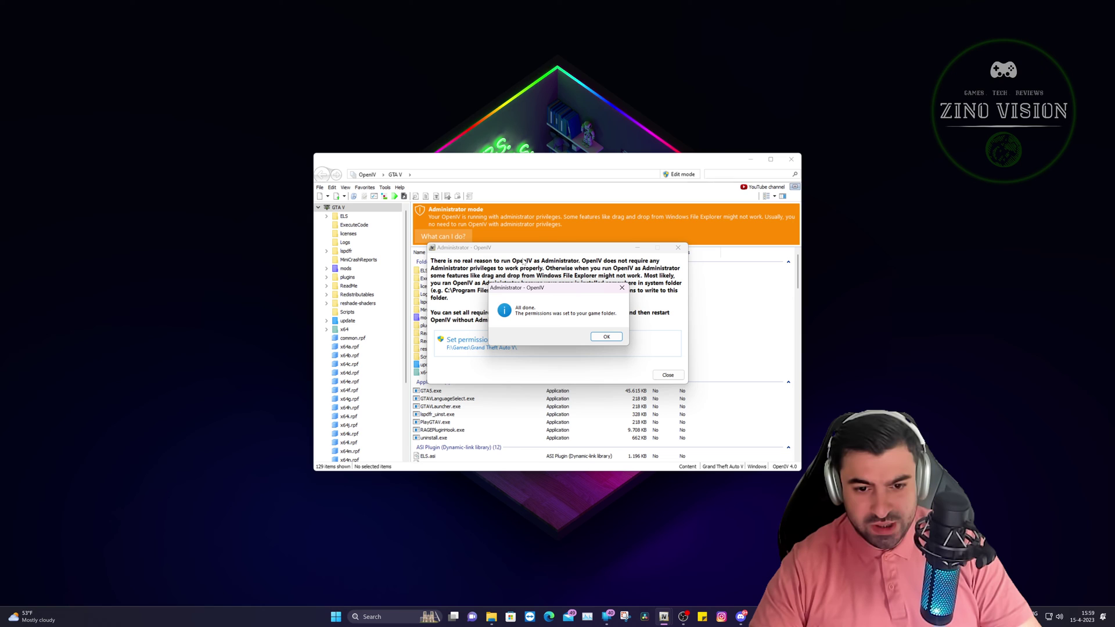
click(606, 337)
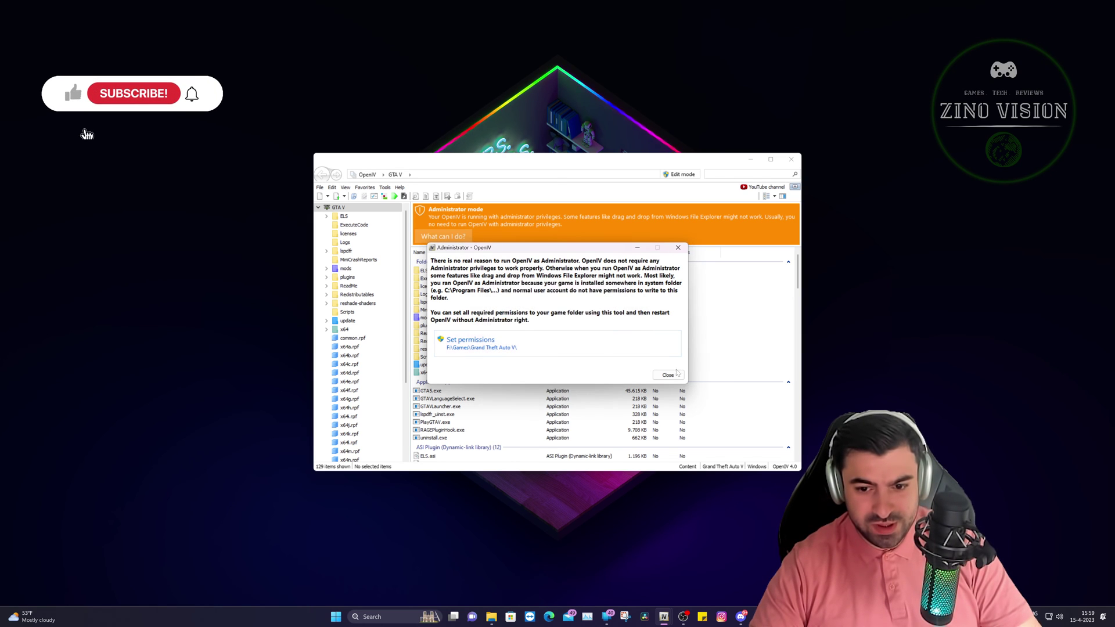
click(668, 375)
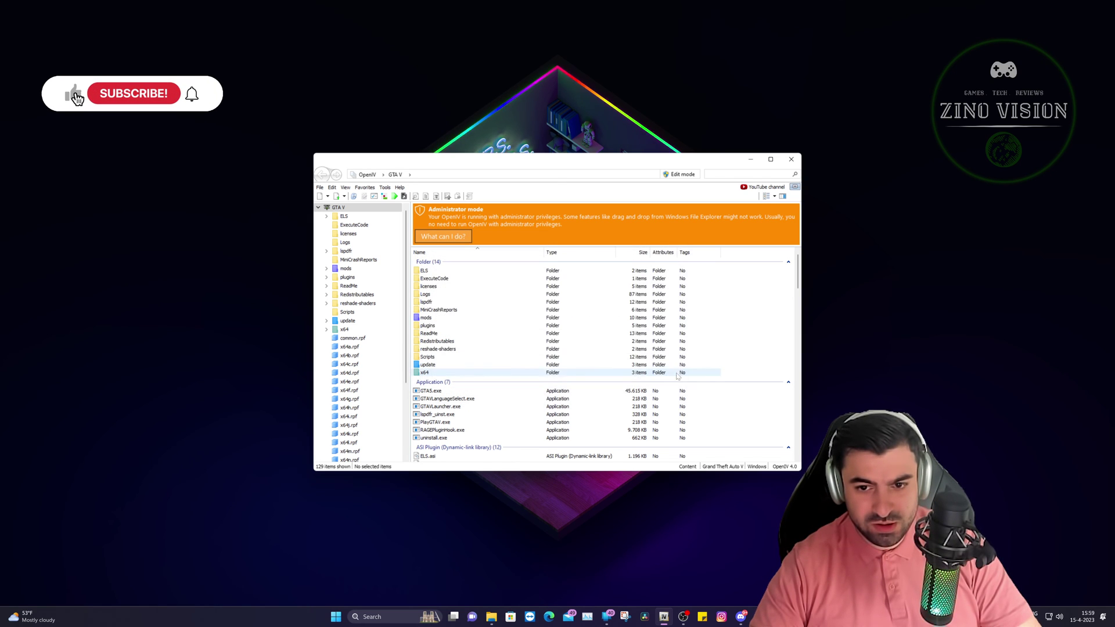
click(792, 159)
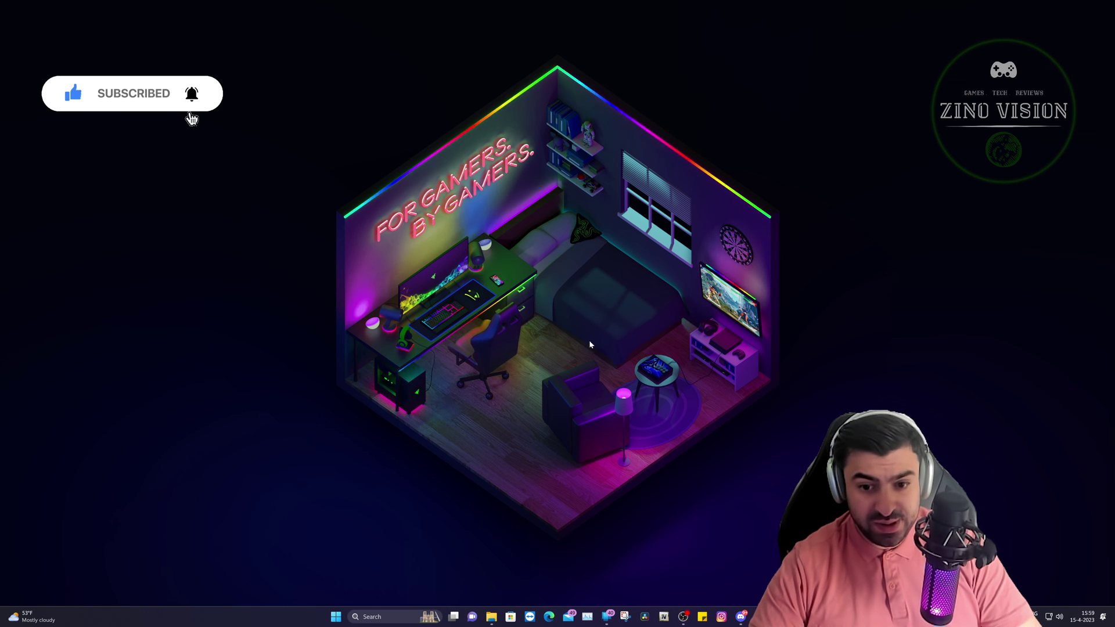
Step: Relaunch OpenIV normally and open Grand Theft Auto V for Windows
click(664, 616)
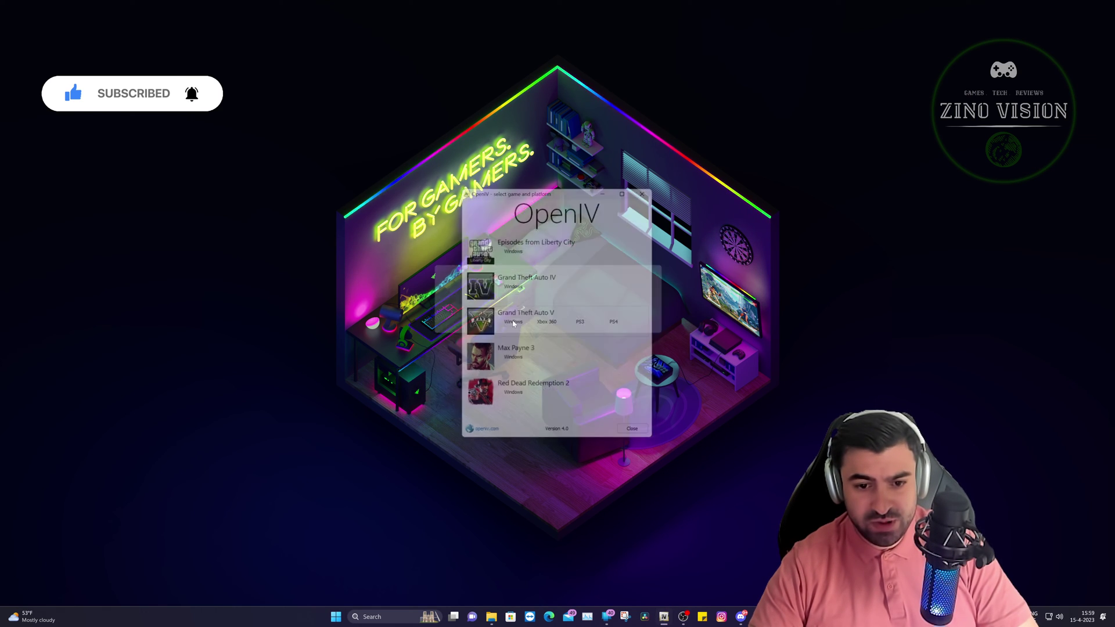
click(514, 322)
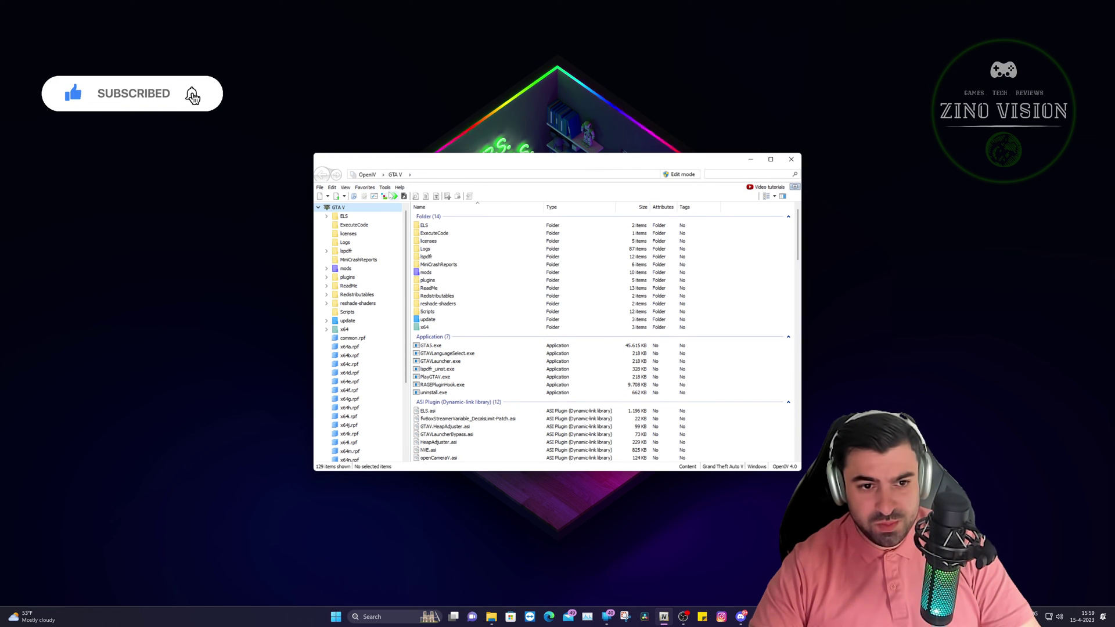
Step: Open Tools > ASI Manager to confirm ASI Loader, OpenIV.ASI and openCamera are installed
click(385, 188)
click(405, 238)
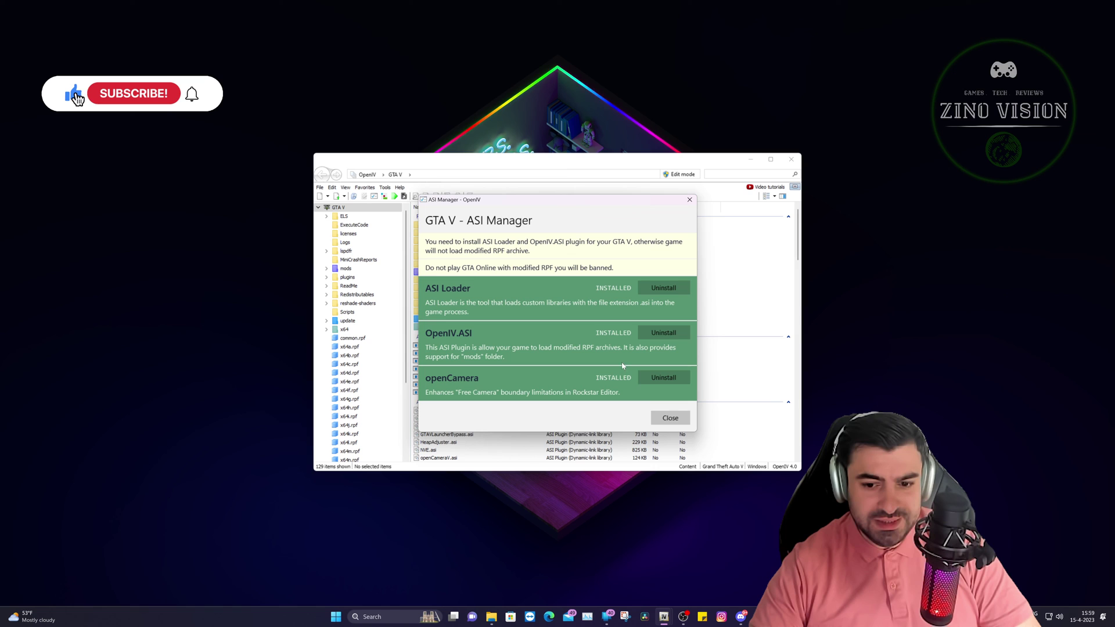
Step: Close the ASI Manager to return to the GTA V file list
click(670, 417)
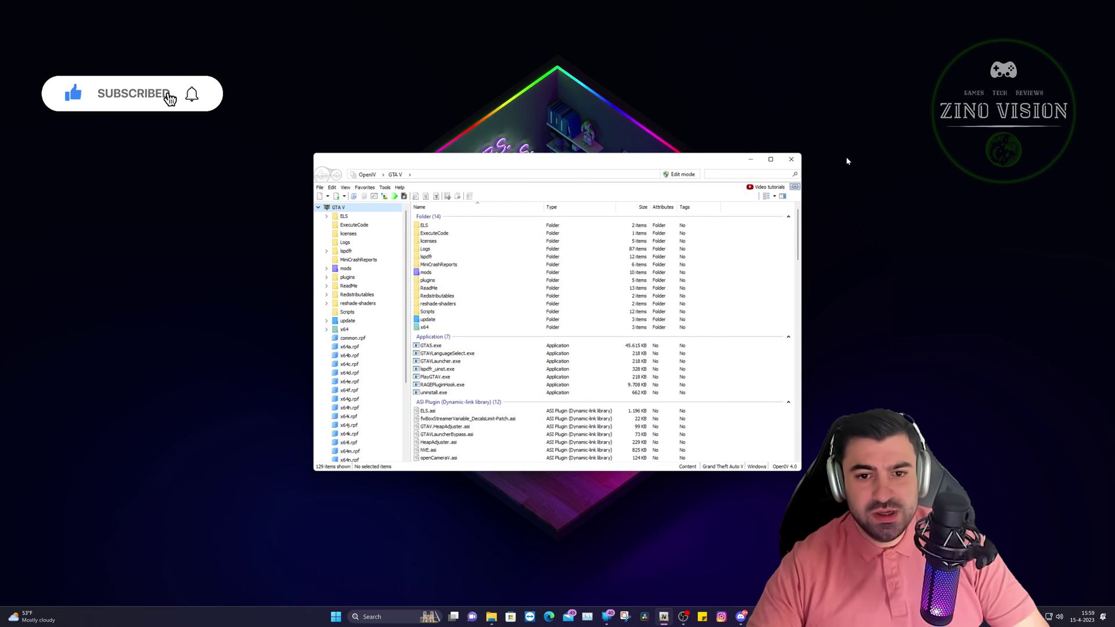